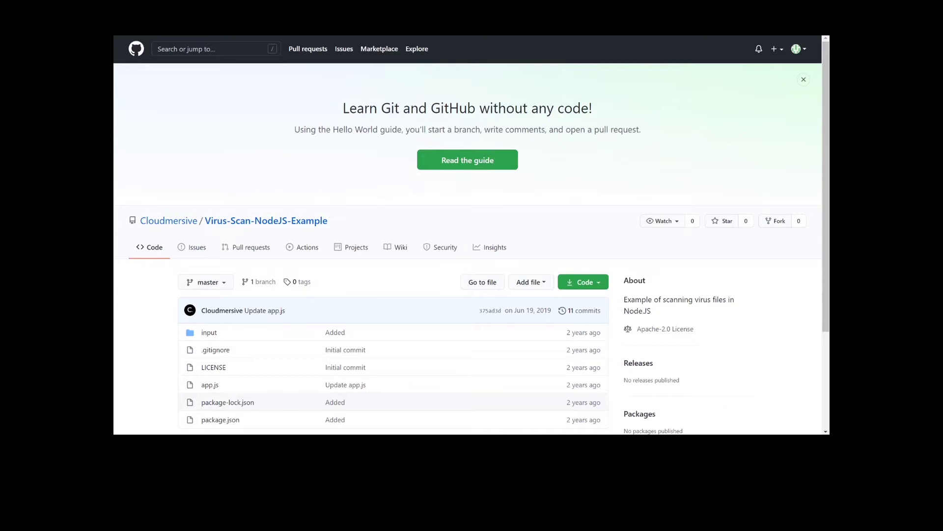
Show the Virus-Scan-NodeJS-Example repository's Code clone options to get its HTTPS URL.
click(596, 285)
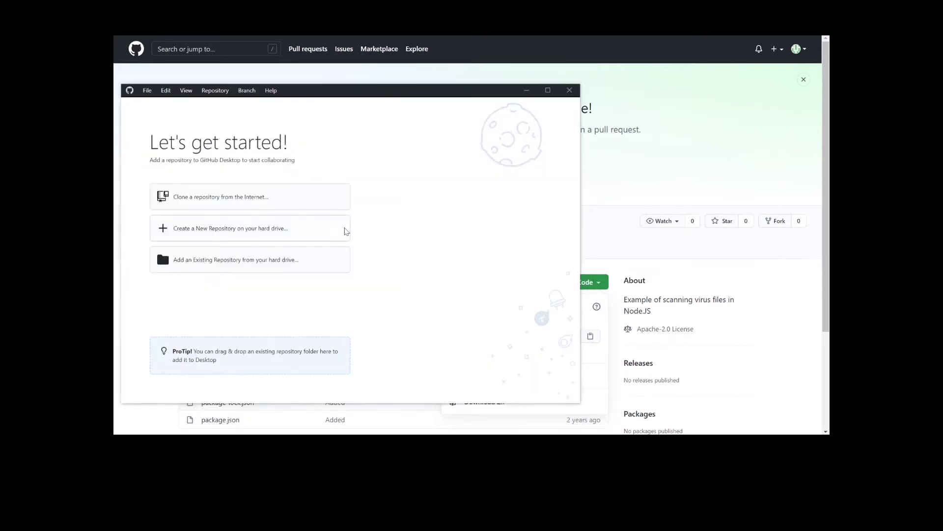
Clone Virus-Scan-NodeJS-Example in GitHub Desktop by pasting its URL into the URL clone form.
click(274, 198)
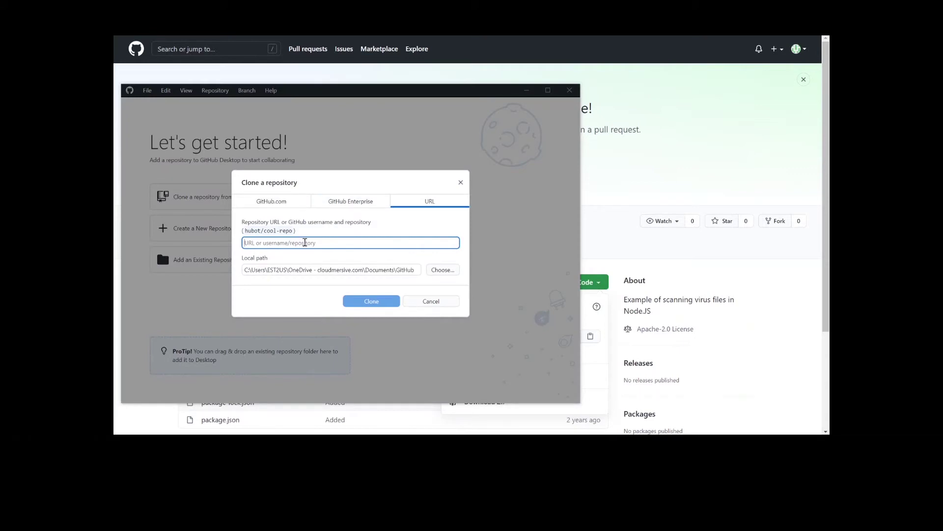
key(ctrl+v)
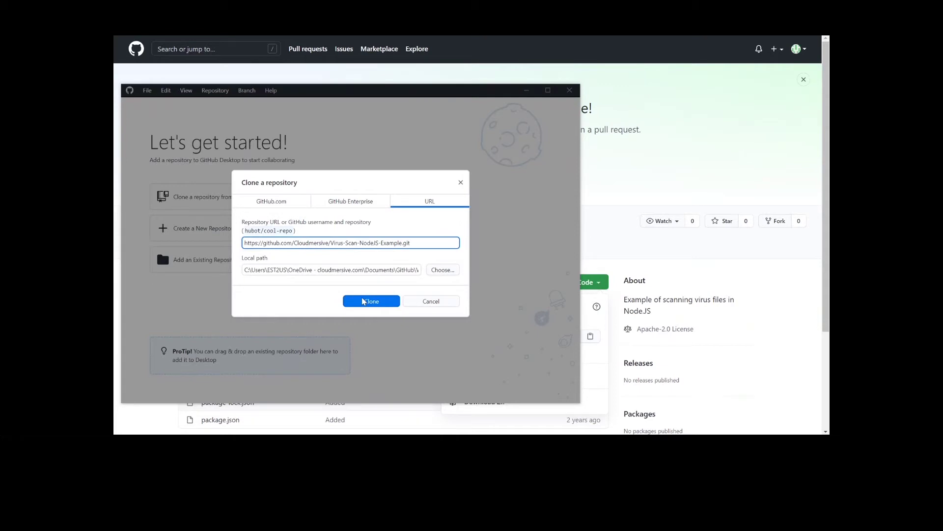
click(362, 302)
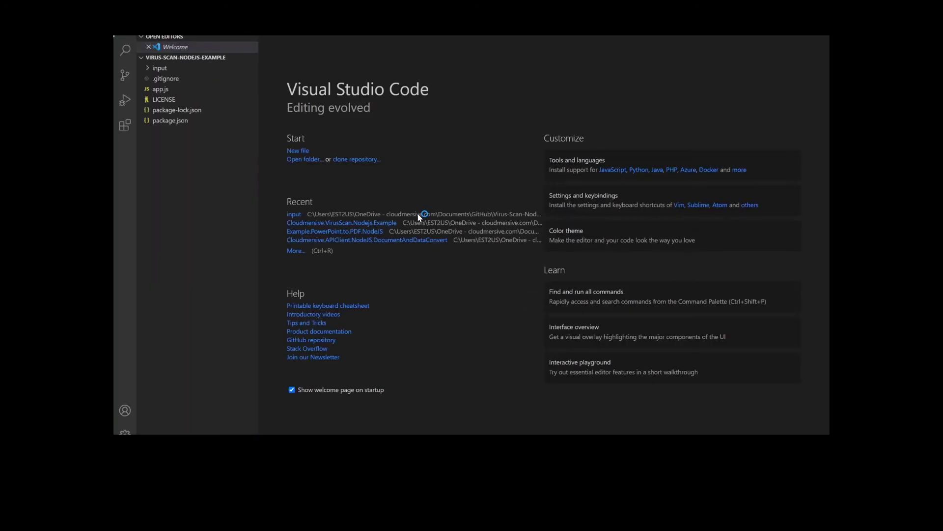
Open app.js from the Explorer to view the Cloudmersive virus-scanning code.
click(177, 94)
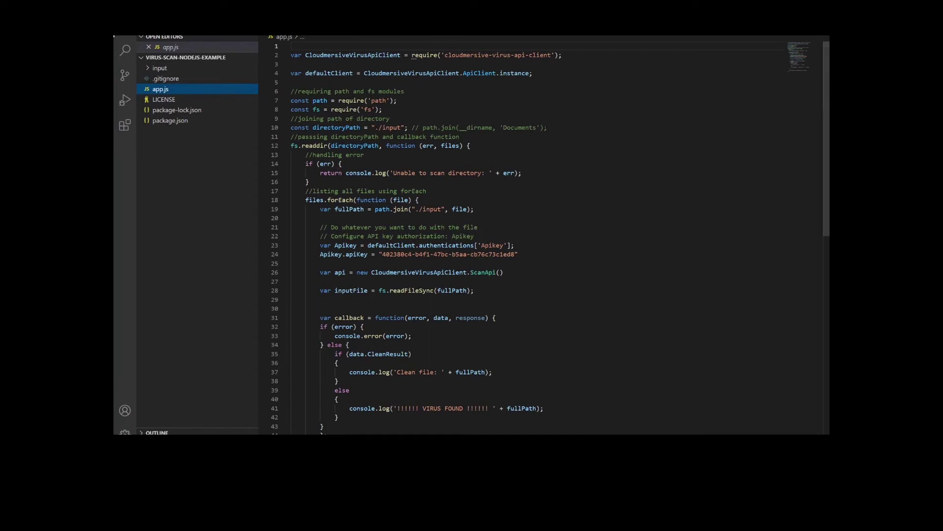
Open the integrated terminal from the Command Palette and run npm i to install 26 packages.
key(ctrl+shift+p)
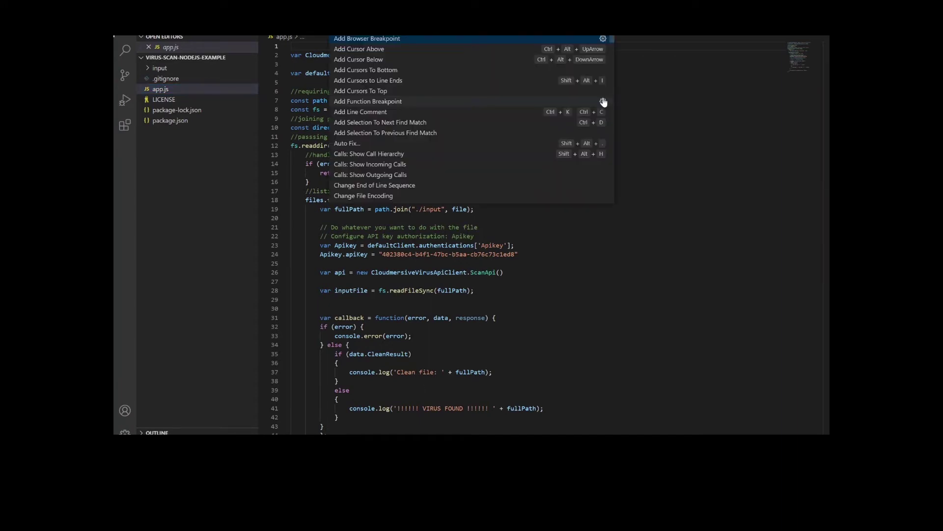
text(toggle)
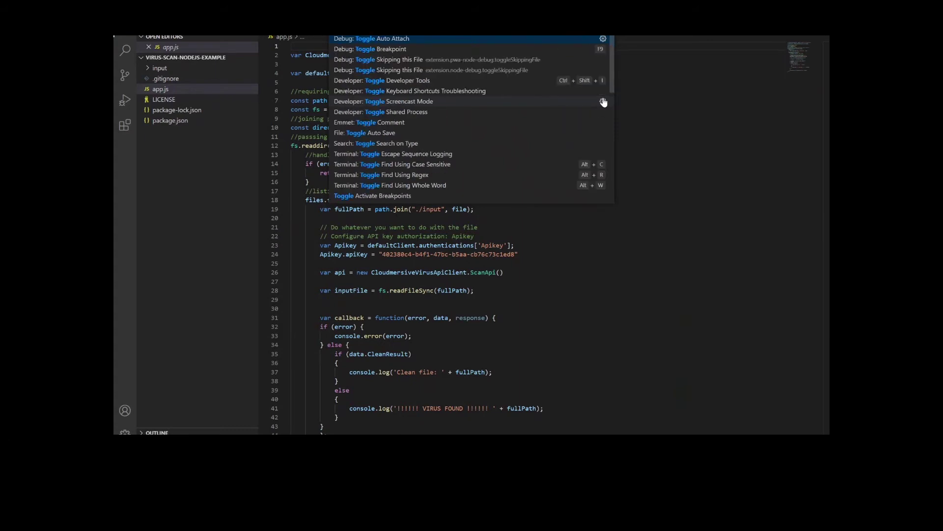
text( in)
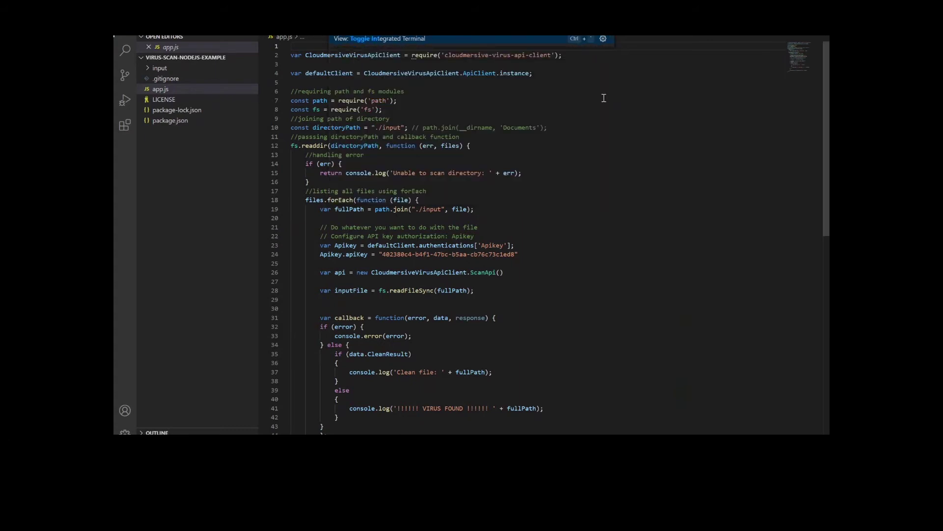
text(rated term)
text(in)
key(Return)
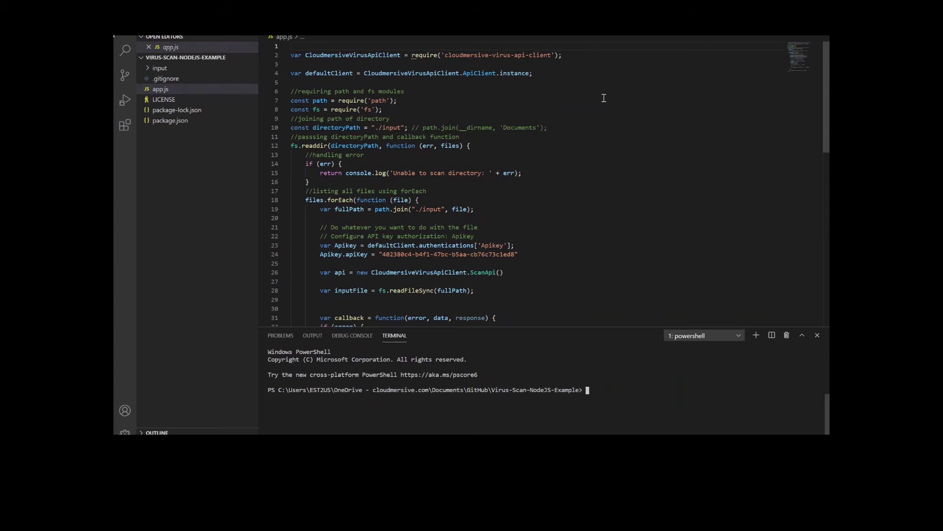
text(n)
text(pm)
text( i)
key(Return)
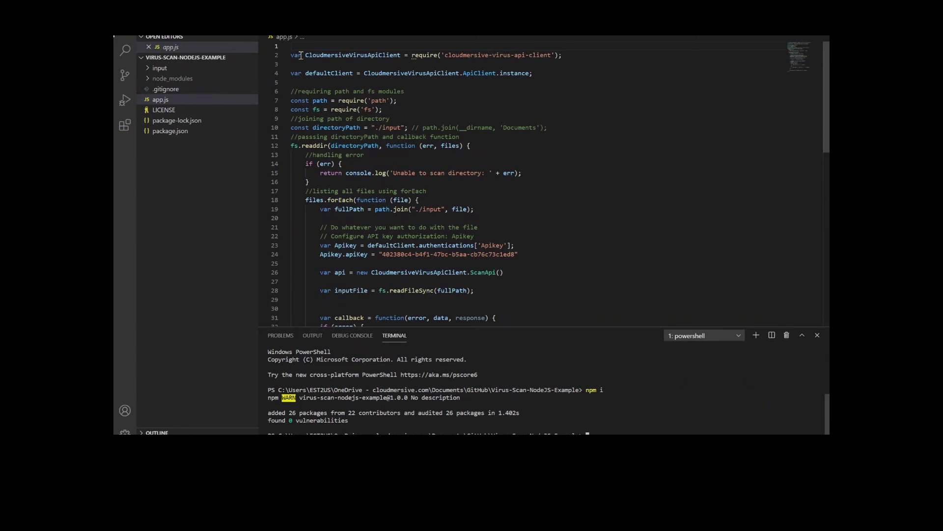
Launch app.js under the Node.js debugger with F5, showing node.exe output in the Debug Console.
key(F5)
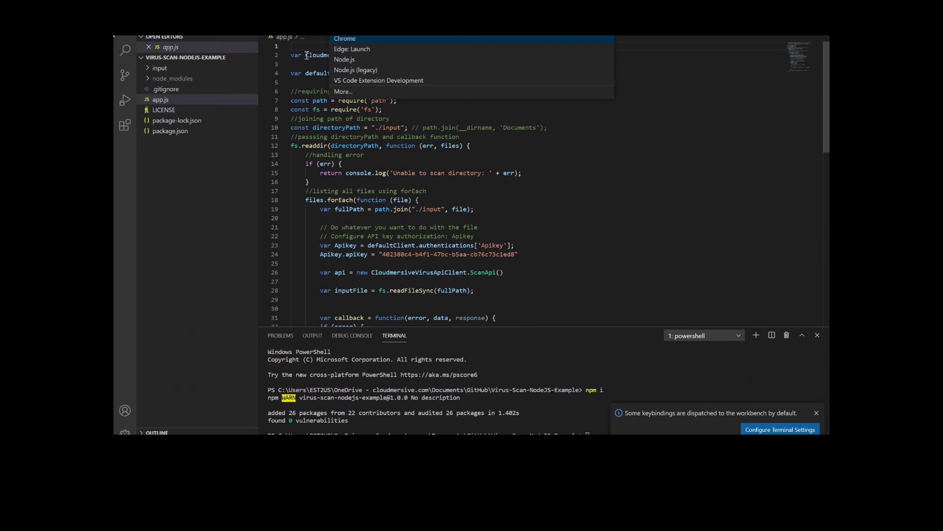
key(Escape)
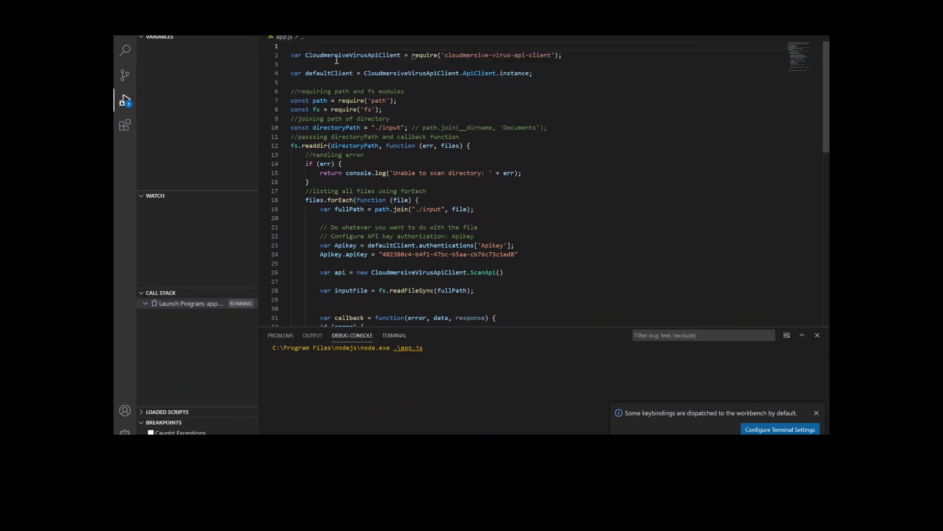